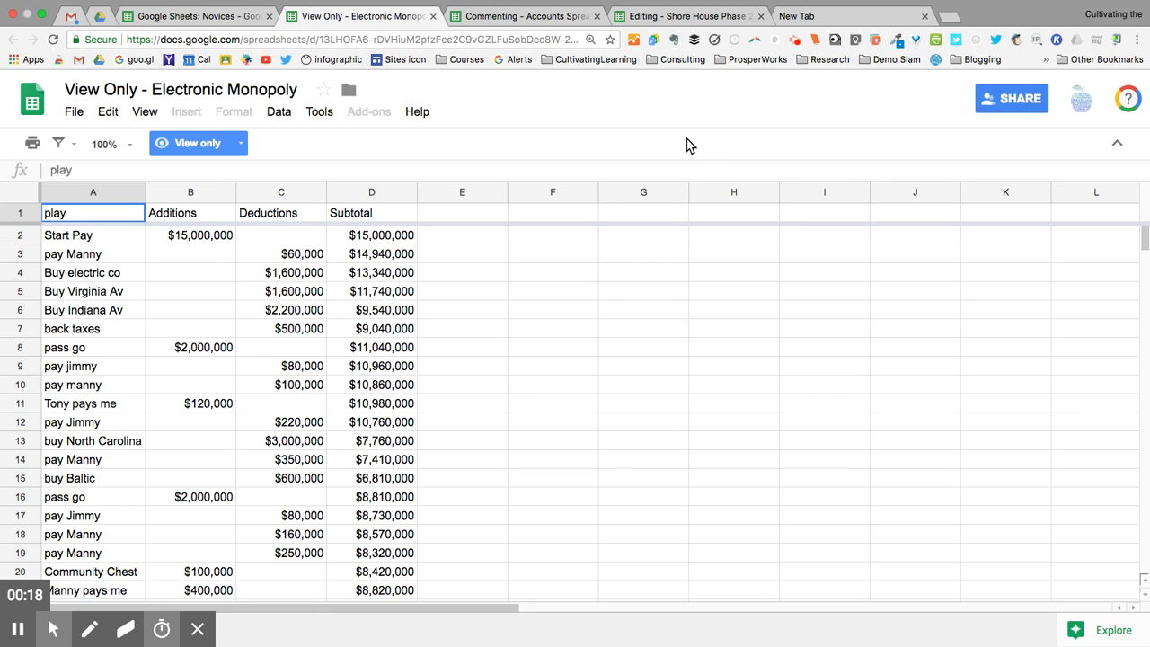
Check the view-only access details of the Electronic Monopoly sheet and inspect the formula in the back taxes subtotal cell.
click(198, 154)
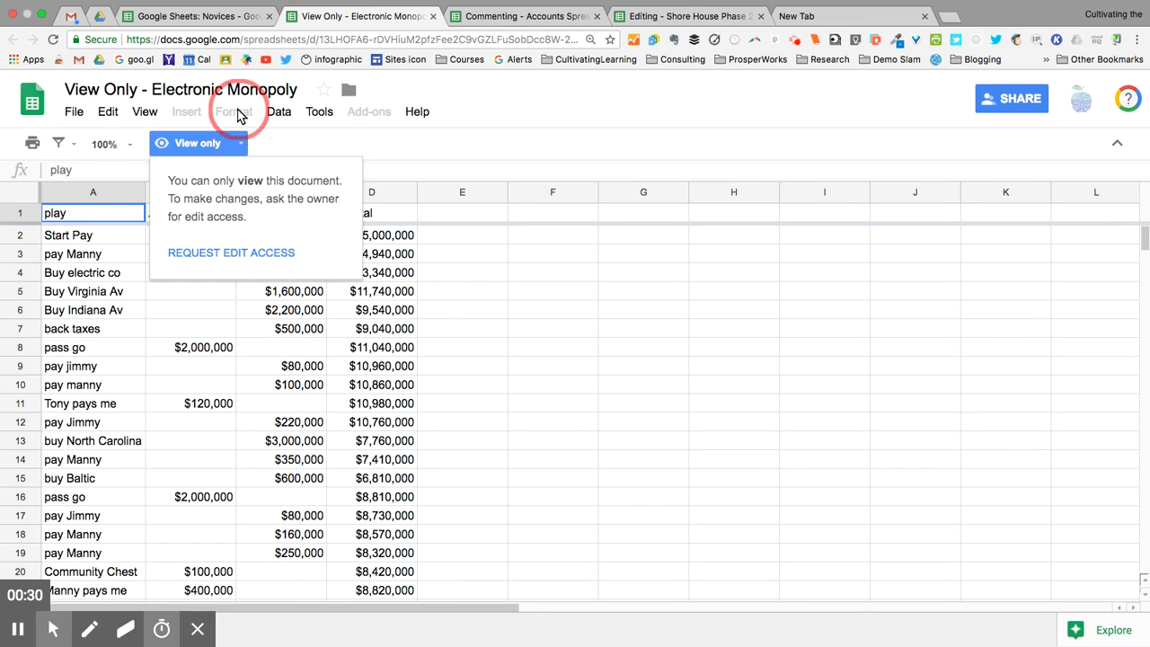
click(485, 301)
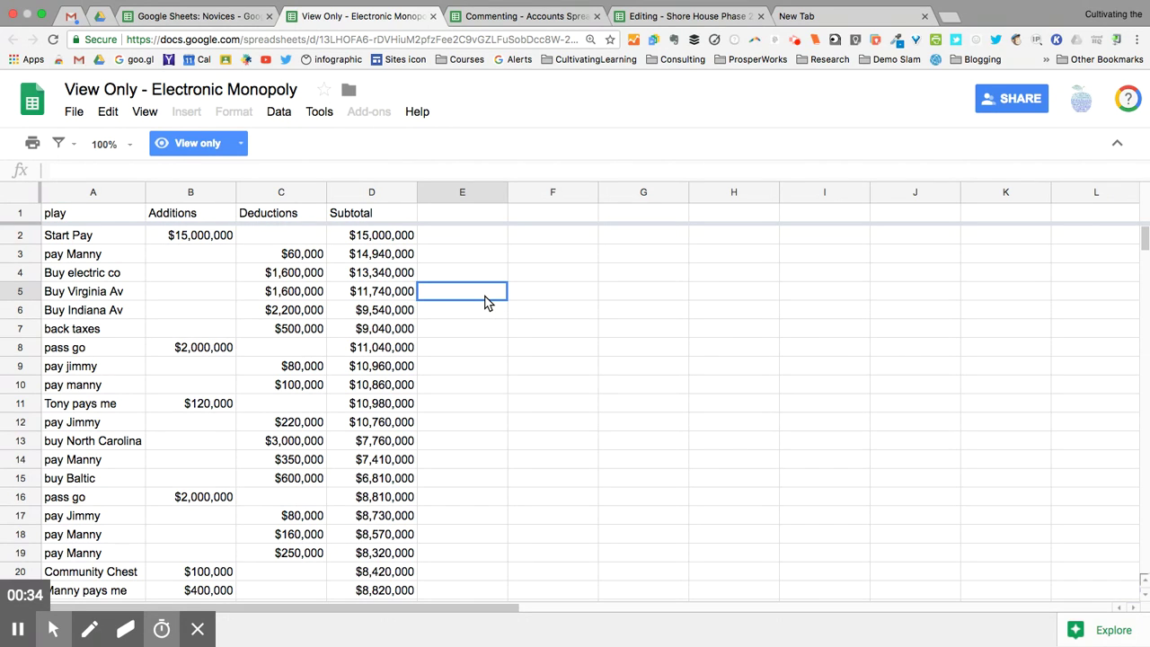
click(608, 371)
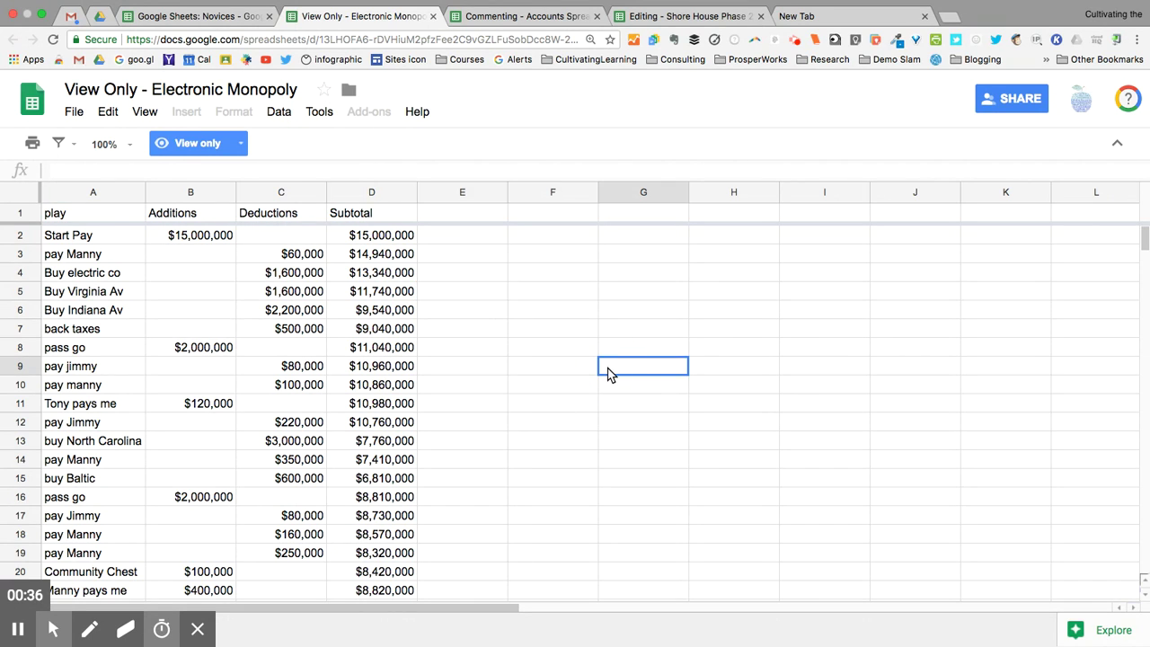
click(382, 332)
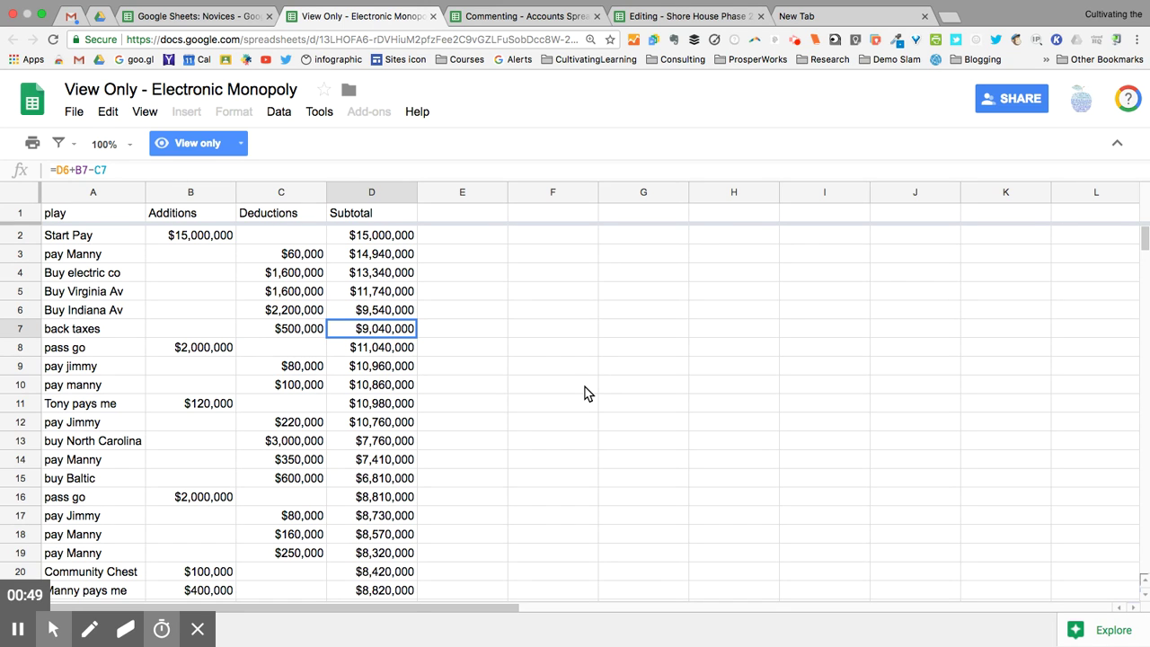
Switch to the Commenting - Accounts Spreadsheet 2013-now file and check its comment-only access details.
click(520, 18)
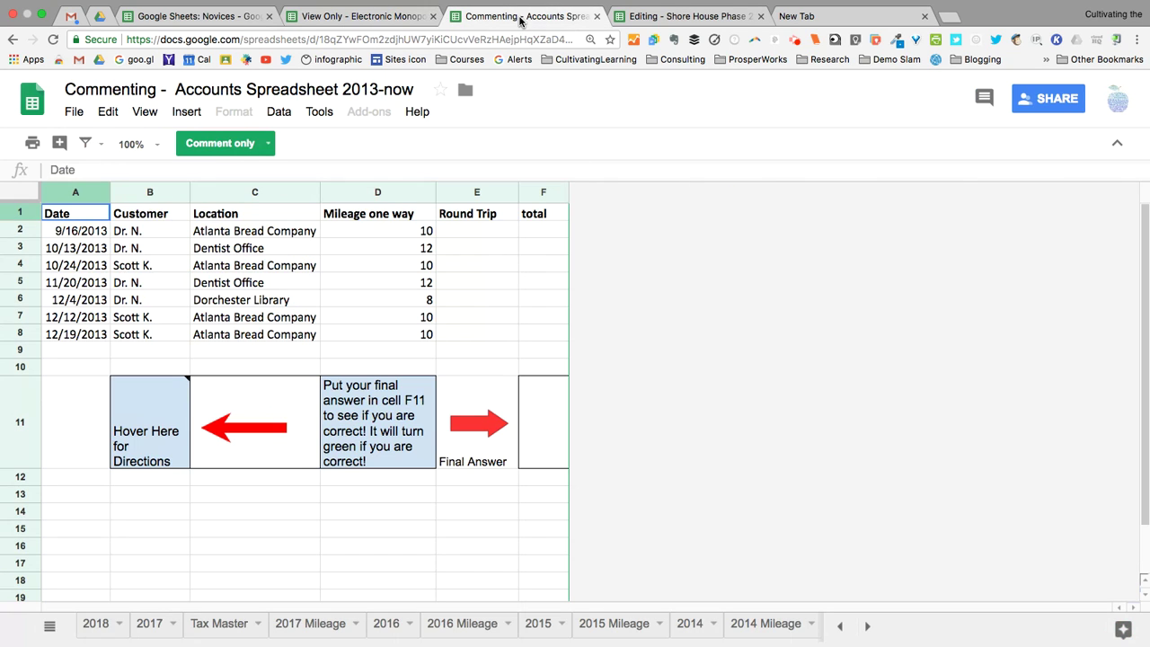
click(226, 147)
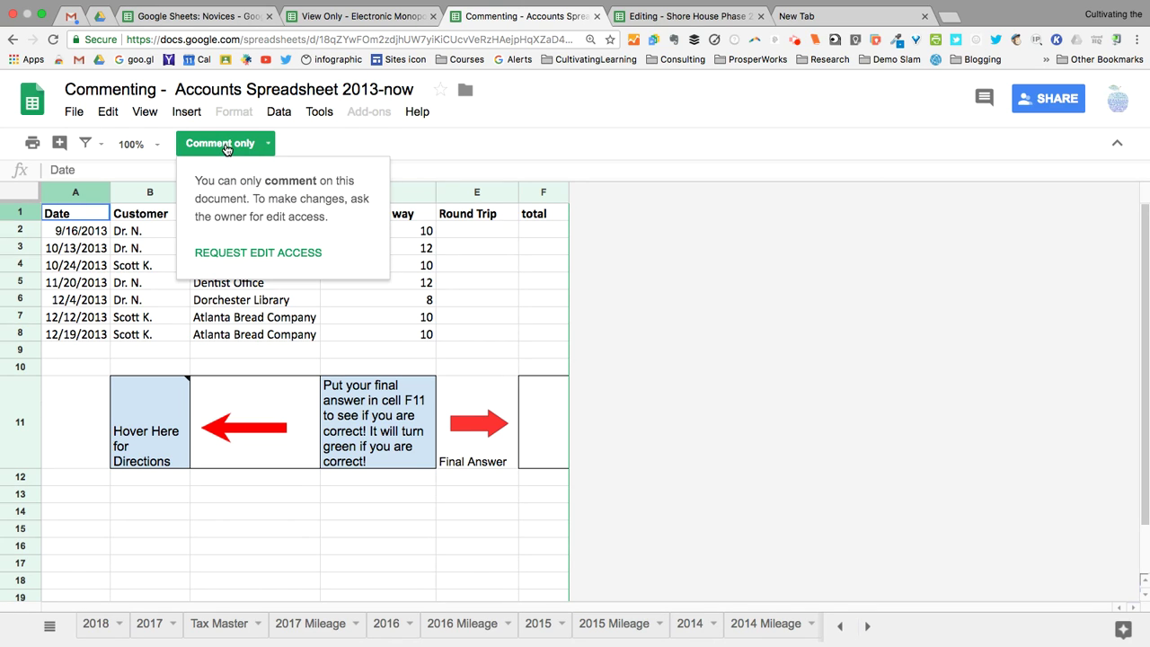
click(271, 144)
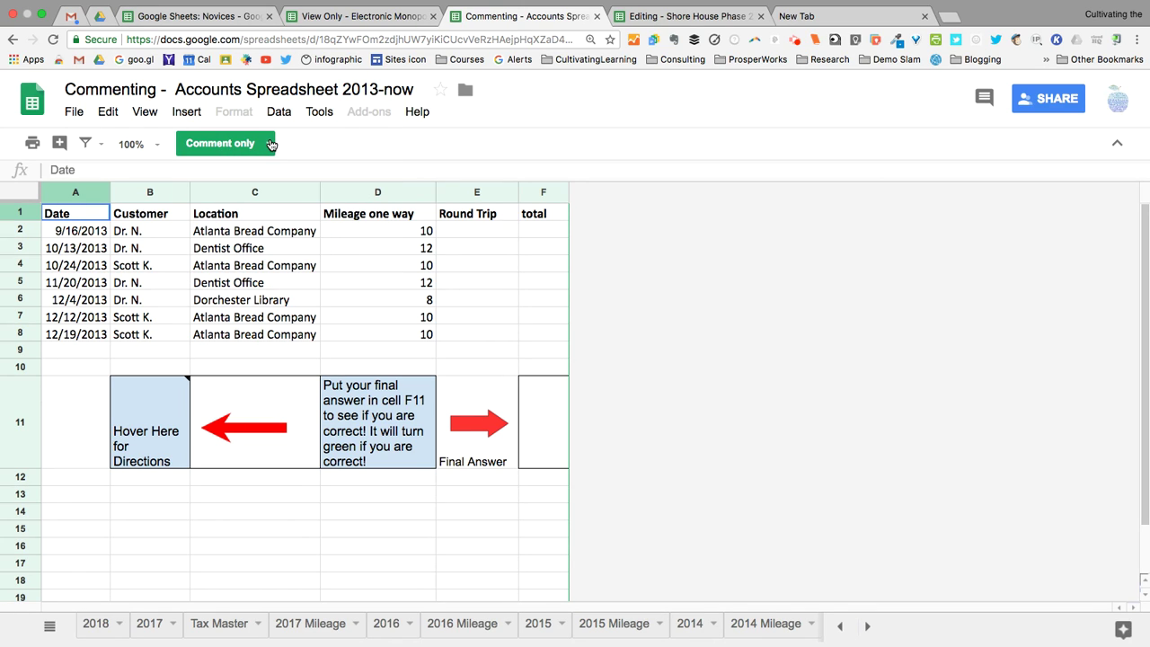
click(215, 148)
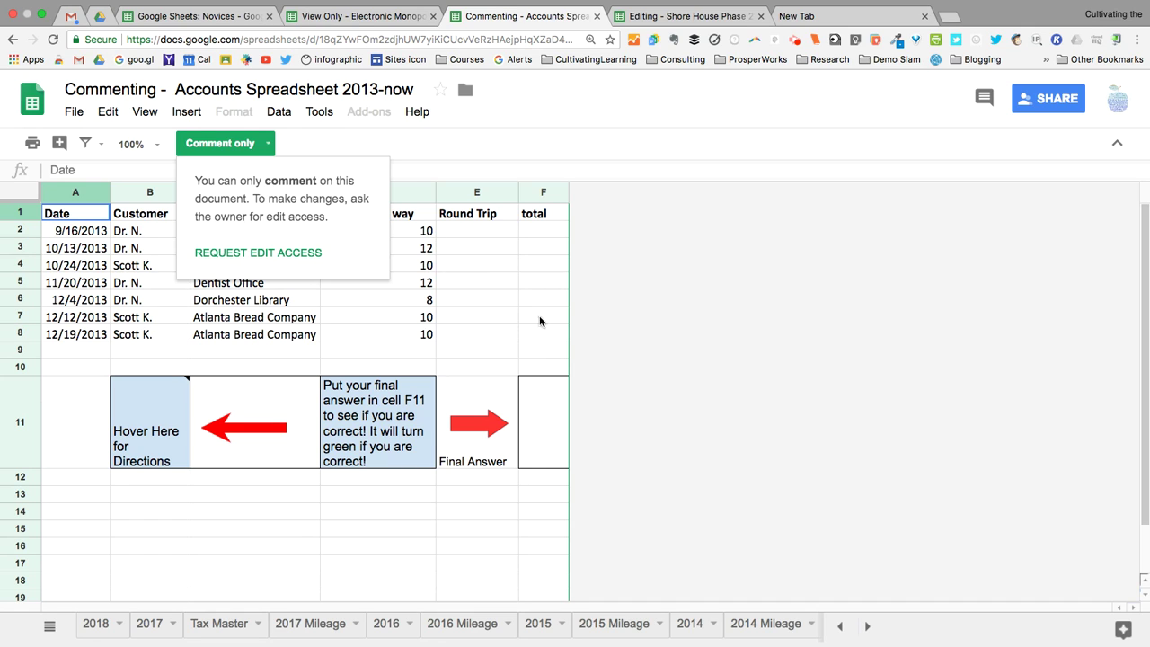
click(548, 249)
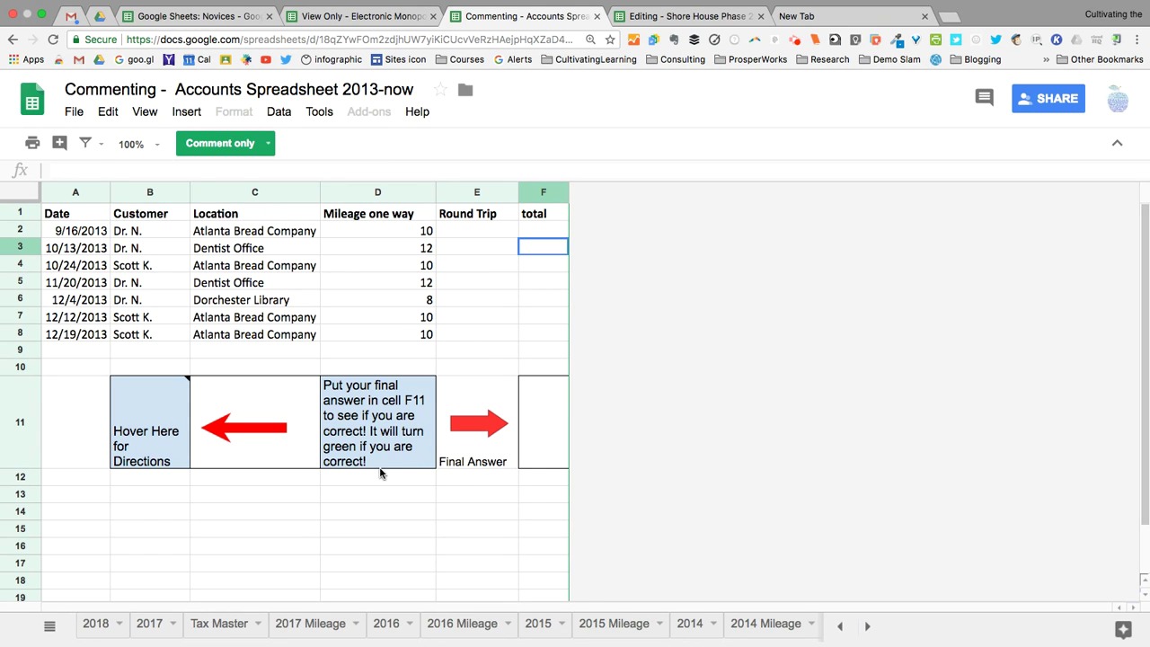
Add the comment "Please check your spelling." to the Dorchester Library cell C6.
click(278, 298)
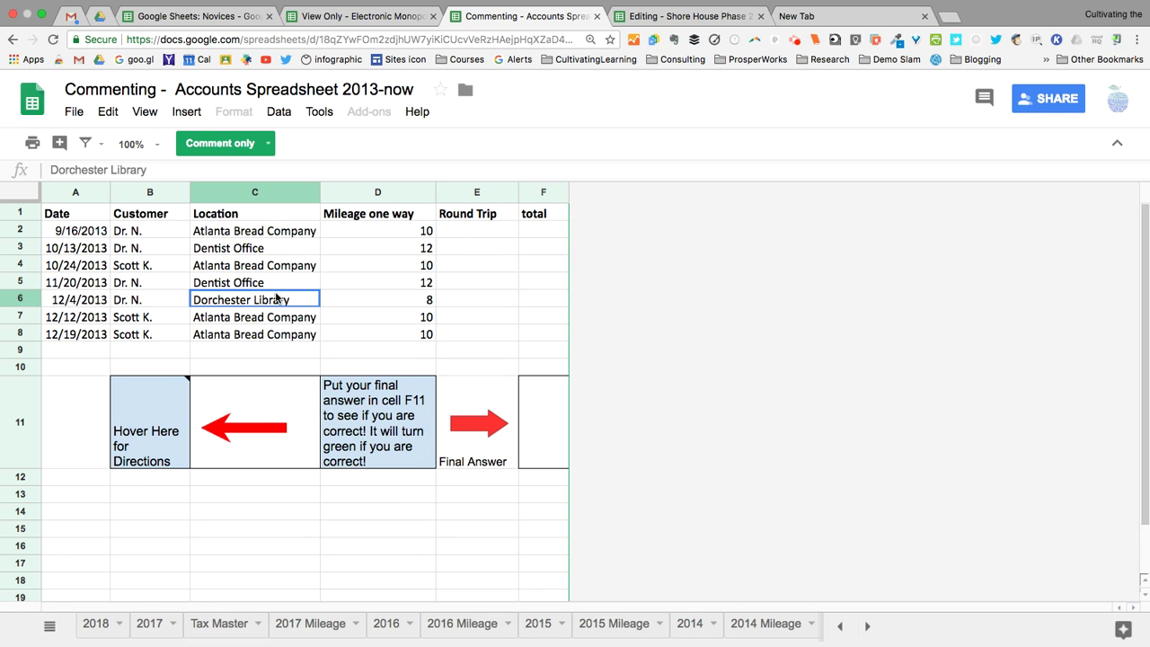
click(981, 105)
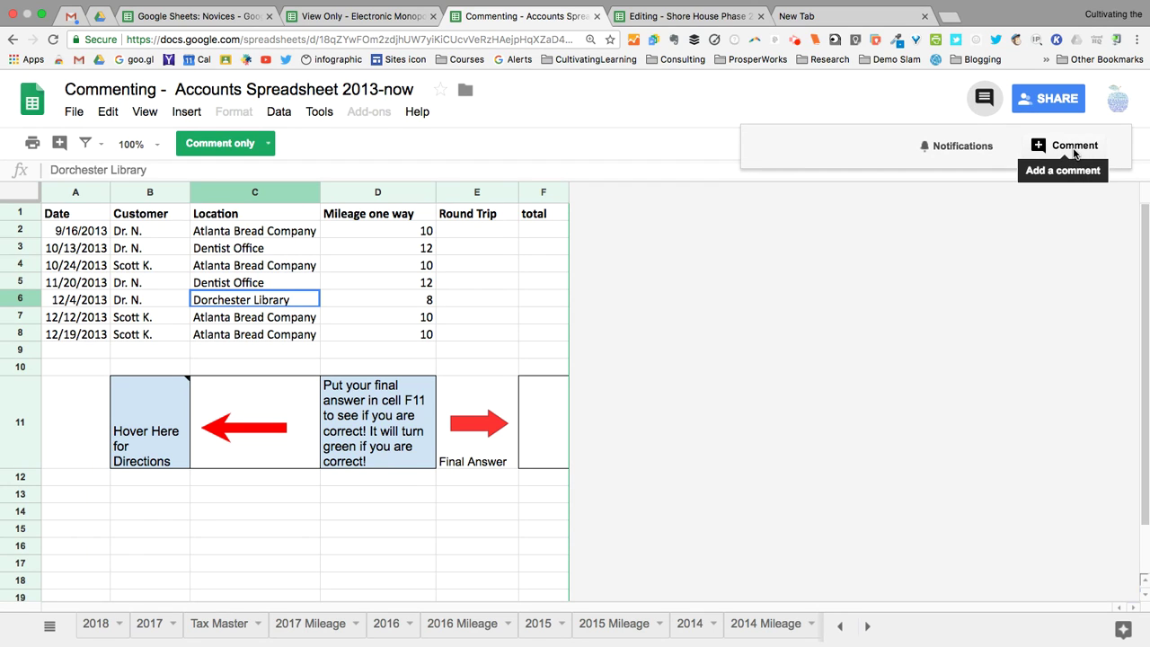
click(1073, 147)
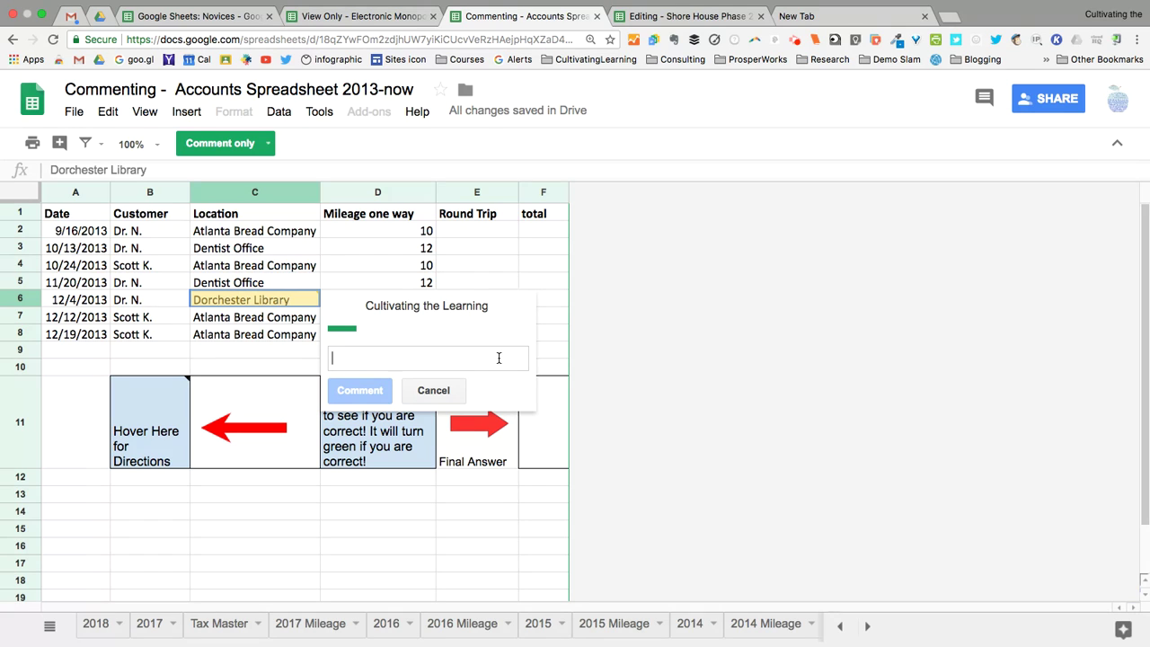
text(Please check ouy7)
key(BackSpace)
key(BackSpace)
key(BackSpace)
key(BackSpace)
text(your spelling.)
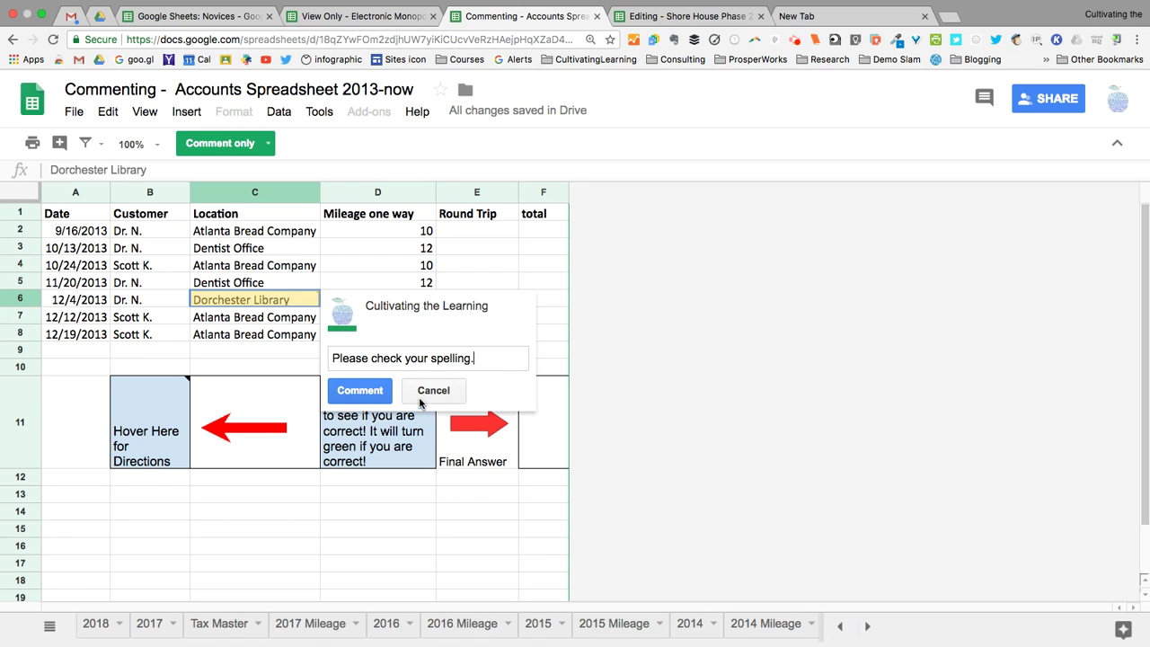
click(359, 389)
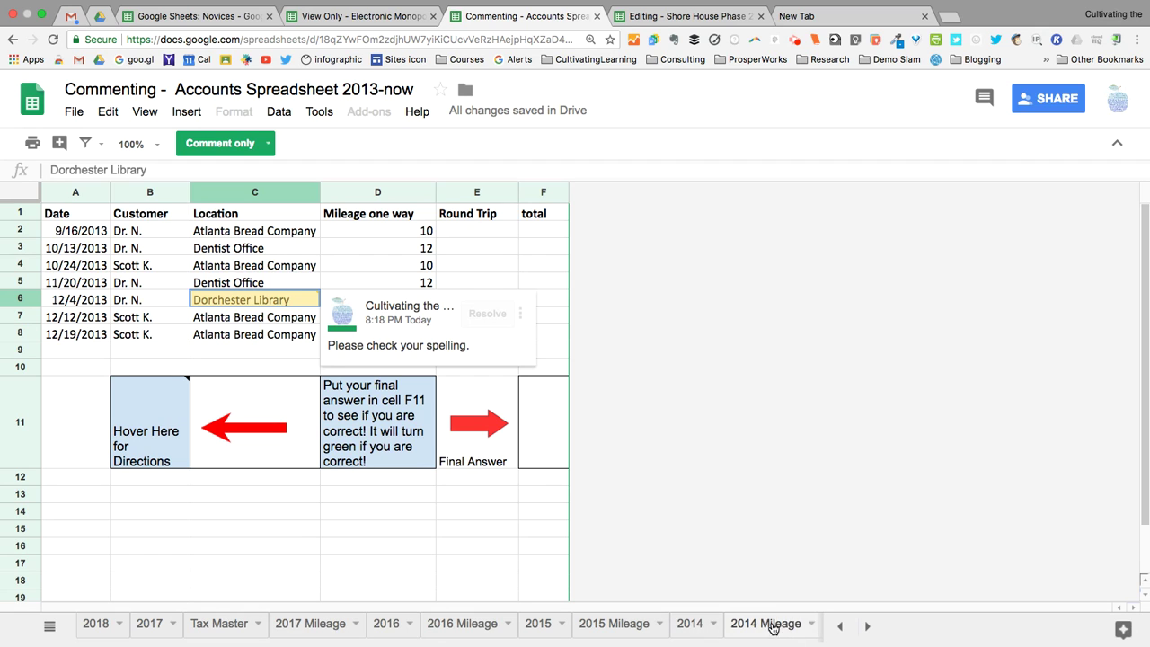
Find the 2013 milage sheet among the later sheets and view its comment through the sheet's comment indicator.
click(867, 626)
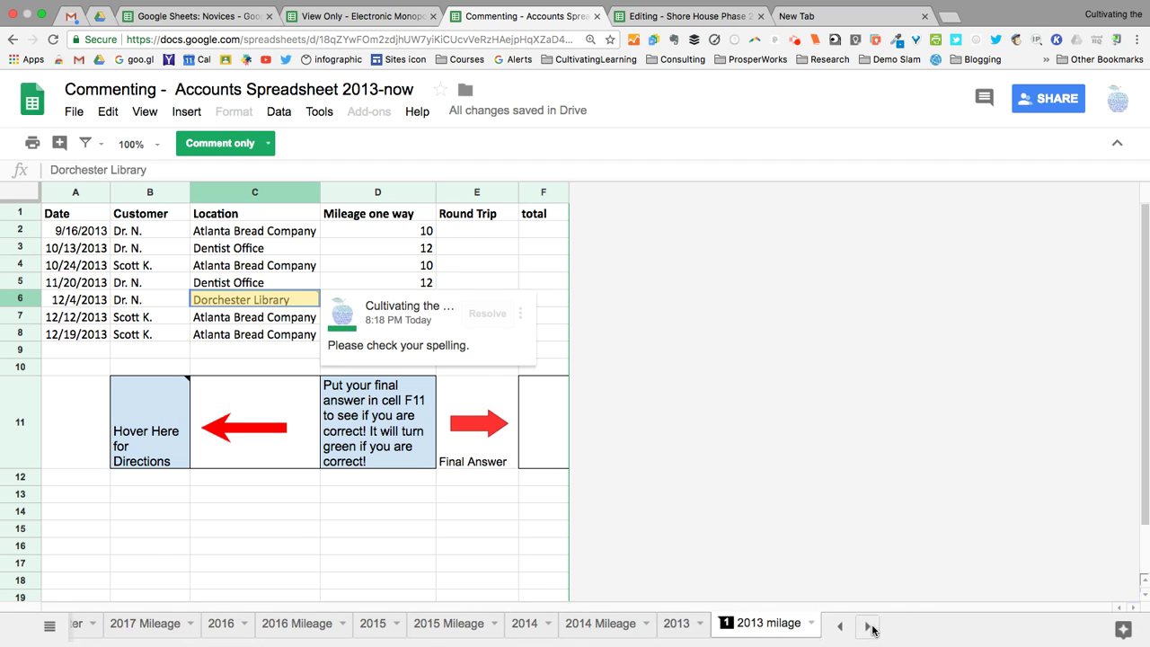
click(725, 635)
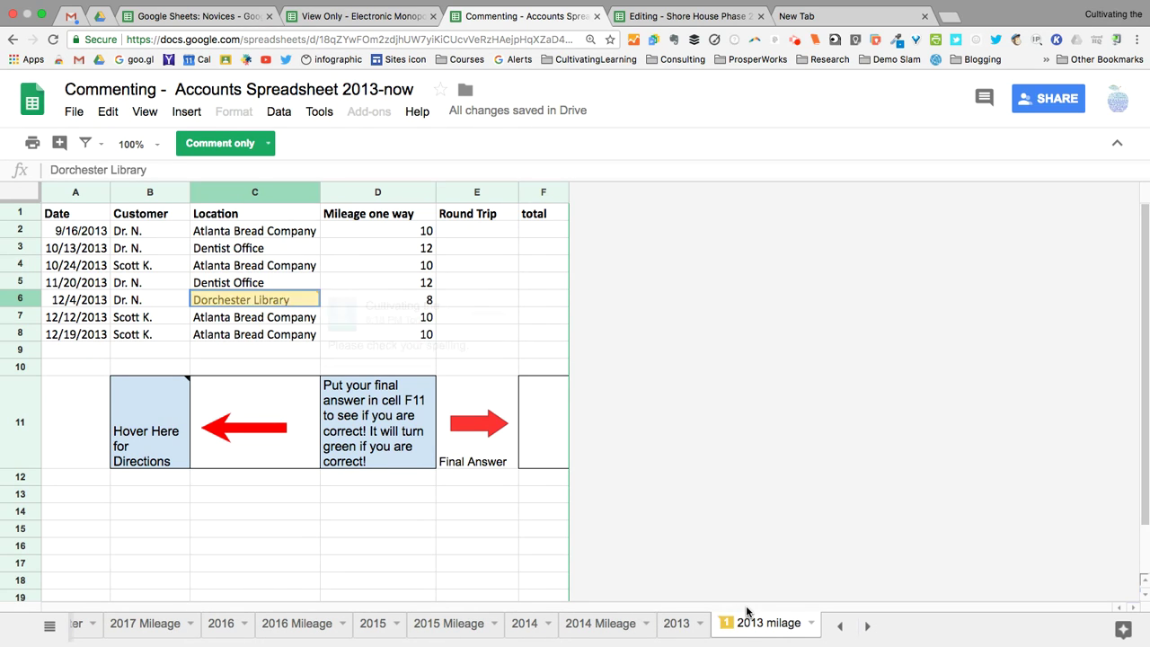
click(727, 622)
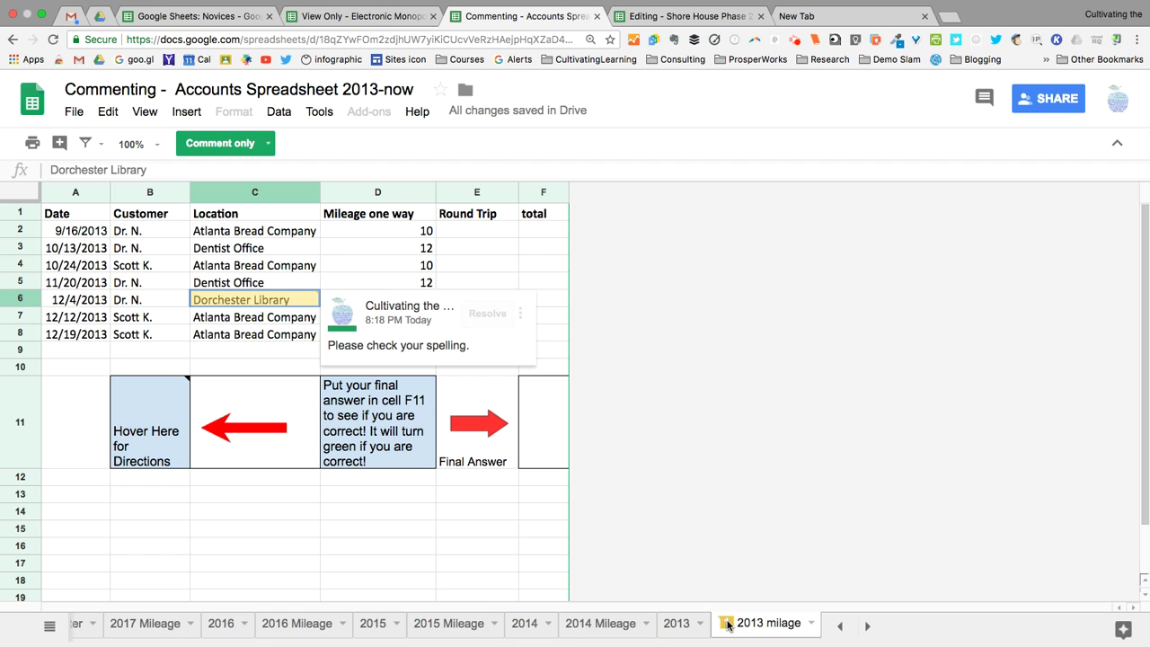
click(729, 622)
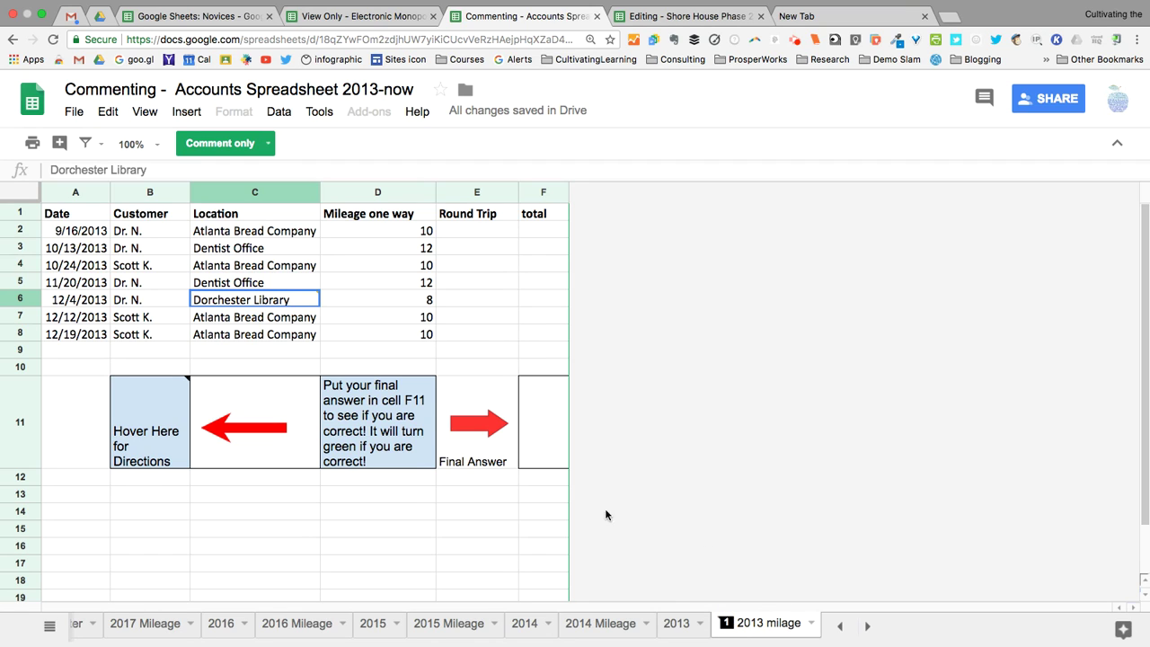
click(730, 623)
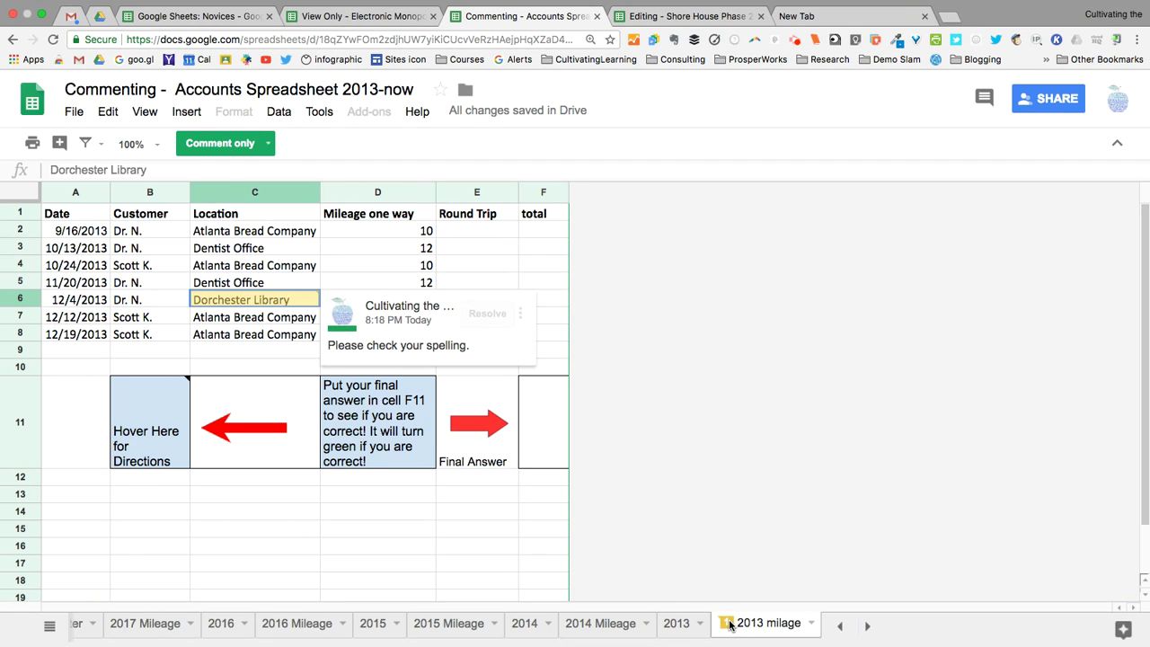
mouse_move(727, 624)
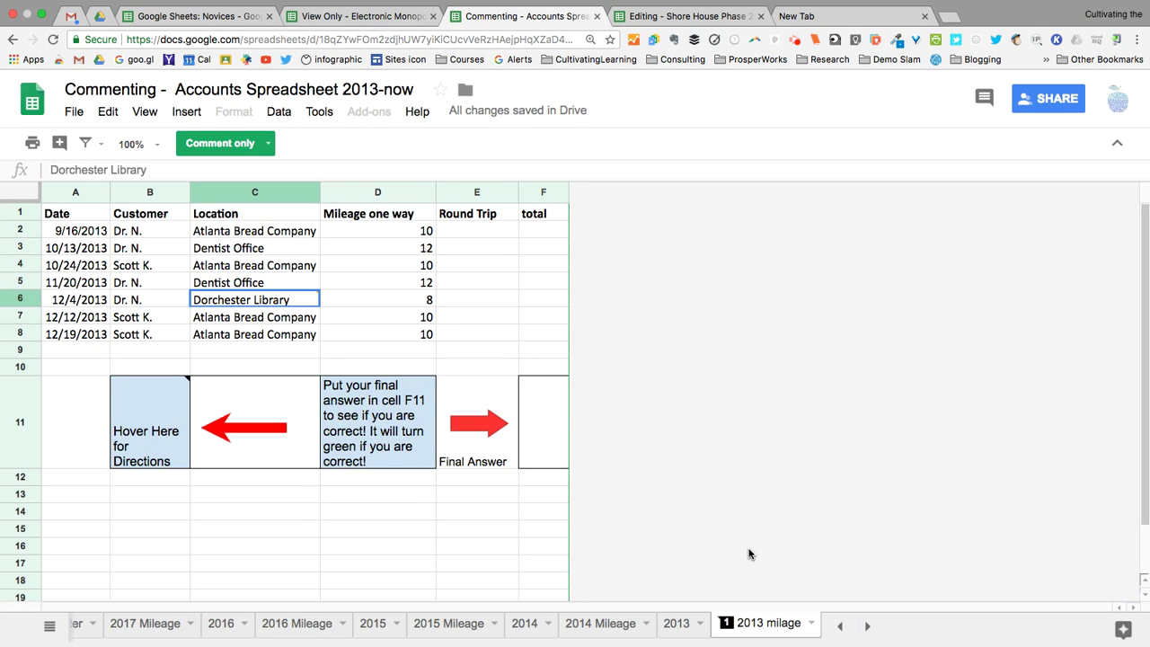
Switch to the Editing - Shore House Phase 2 - Inspector spreadsheet and look through the commands available with edit access.
click(685, 20)
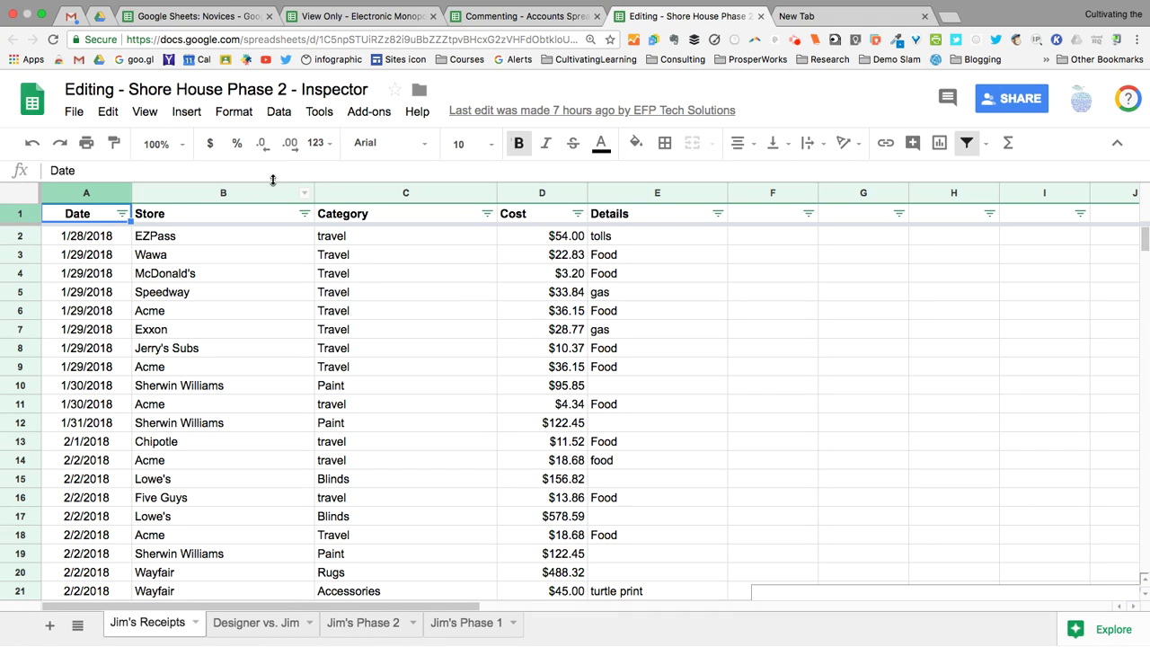
click(69, 116)
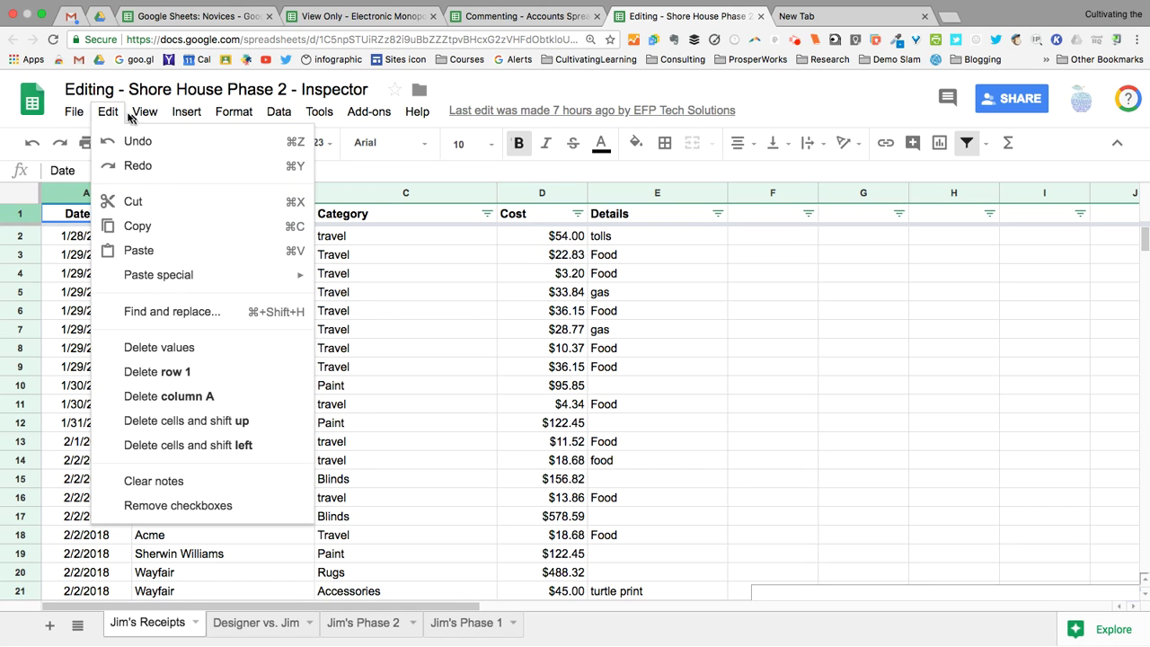
mouse_move(407, 126)
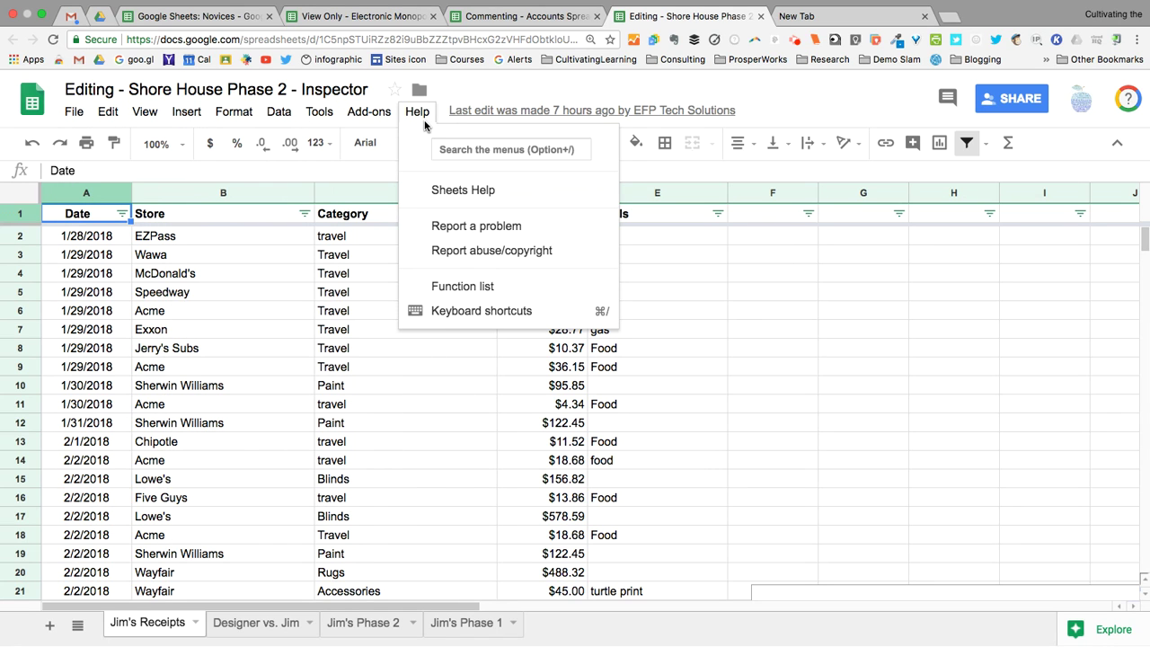
click(645, 405)
Enter Paint in Details cell E10 for the 1/30/2018 Sherwin Williams purchase.
click(645, 387)
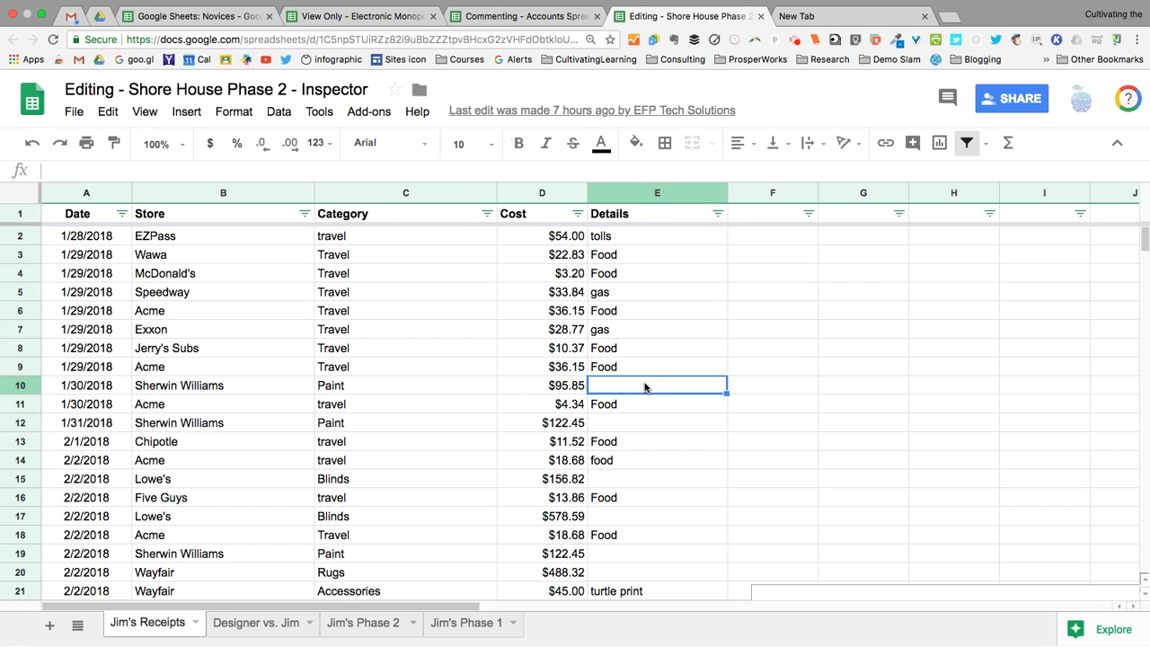
text(Paint)
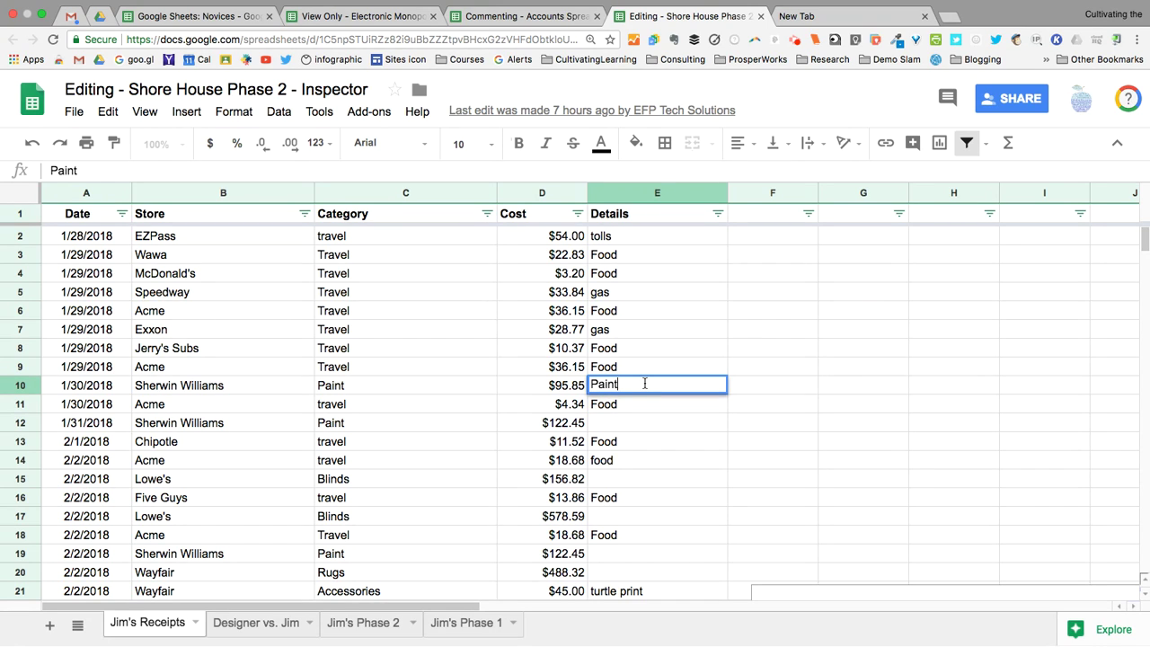
key(Return)
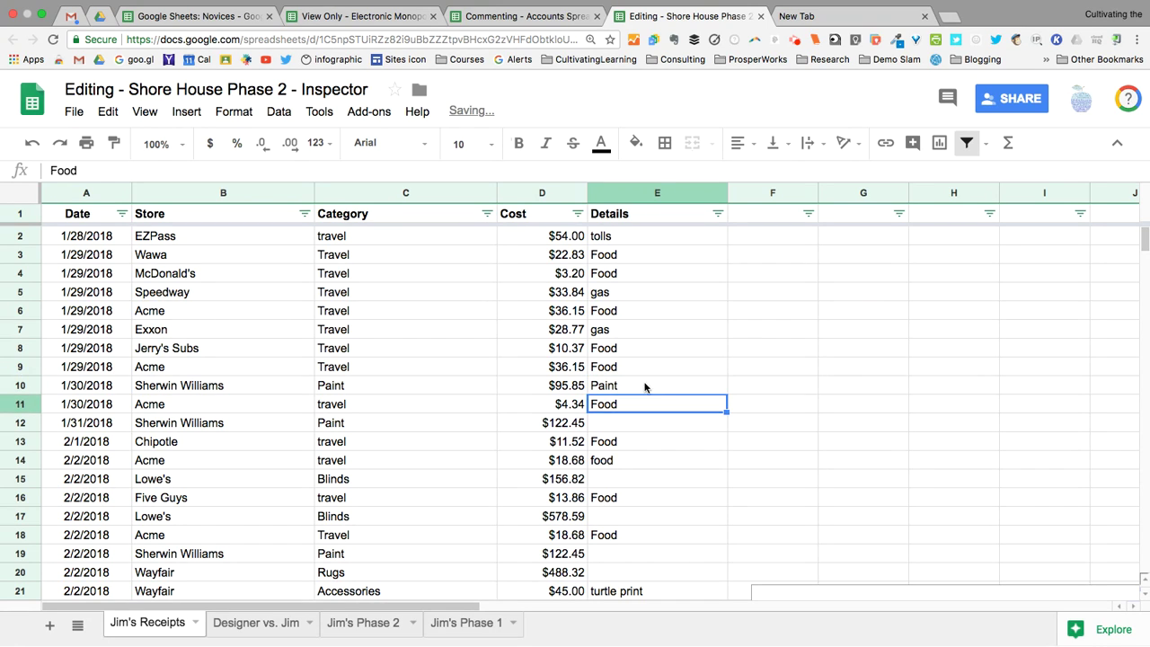
Clear the Details cell E8 for Jerry's Subs and re-enter Food in it.
click(622, 351)
key(Delete)
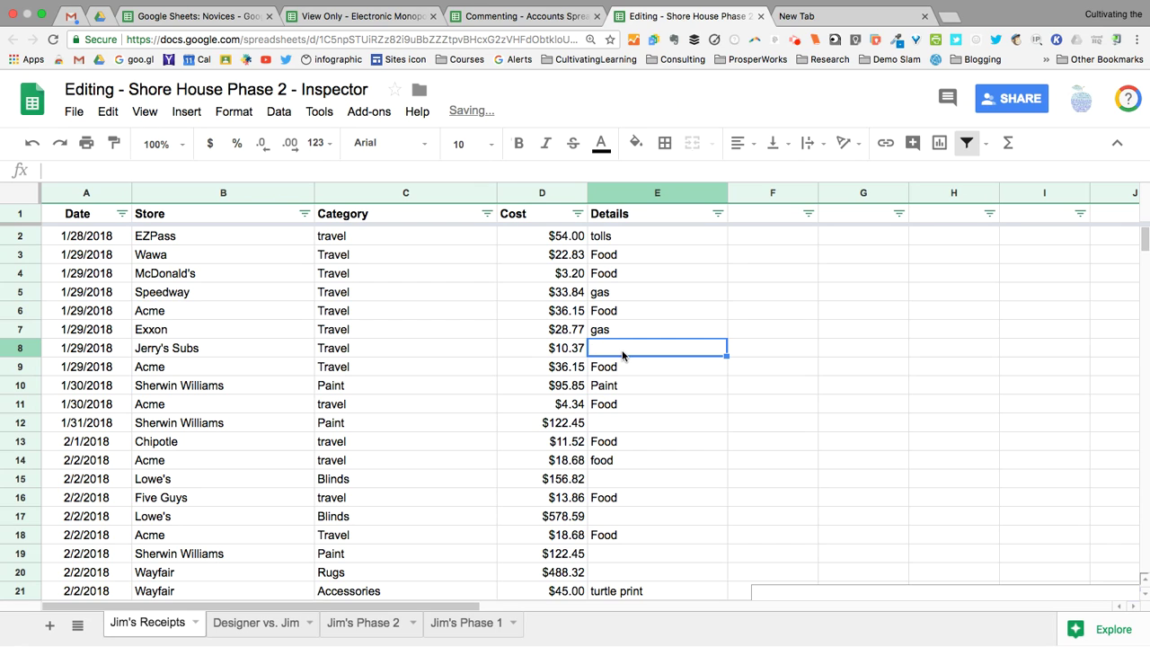
text(Food)
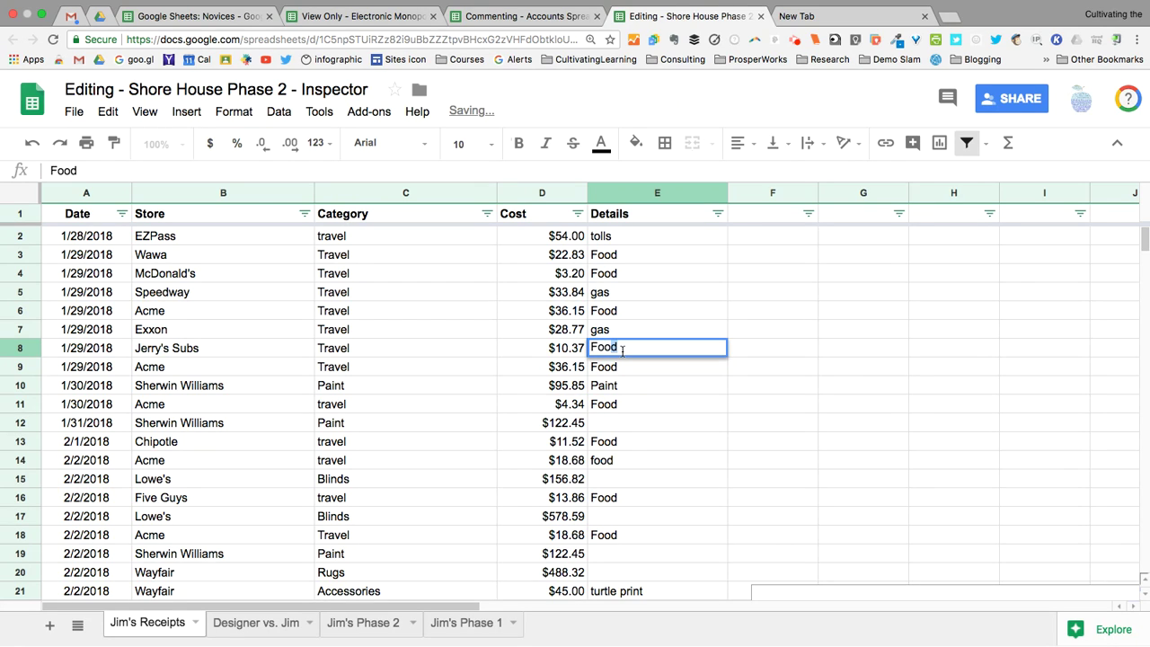
Clear the Paint entry from Details cell E10 in the Sherwin Williams row.
click(620, 391)
key(Delete)
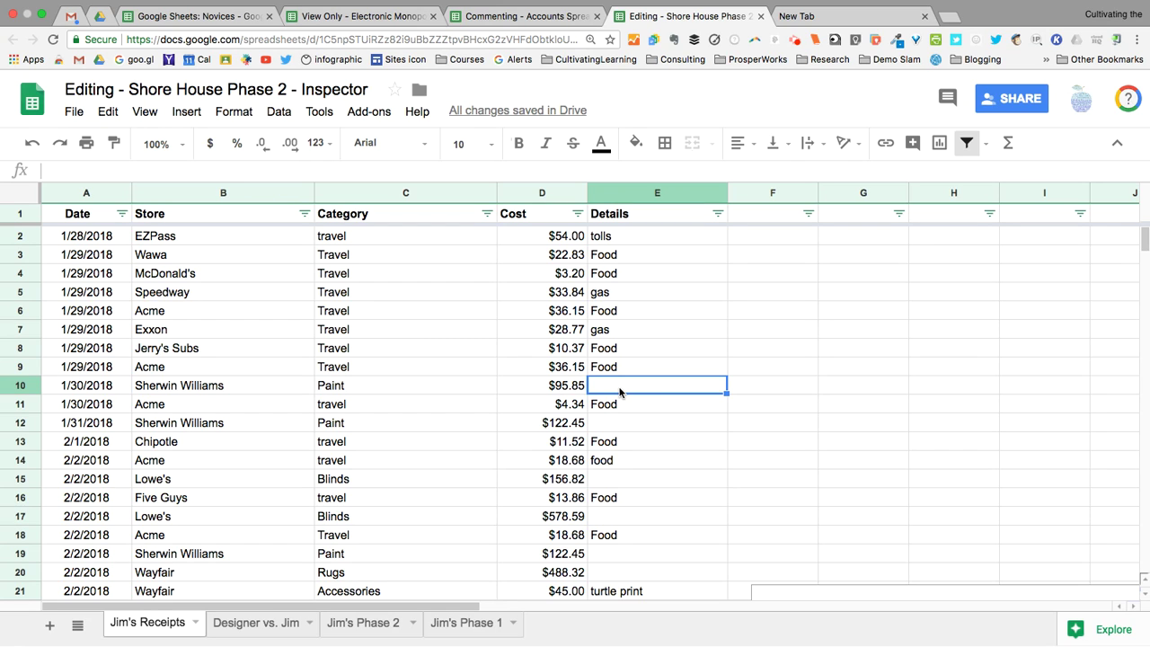
click(790, 347)
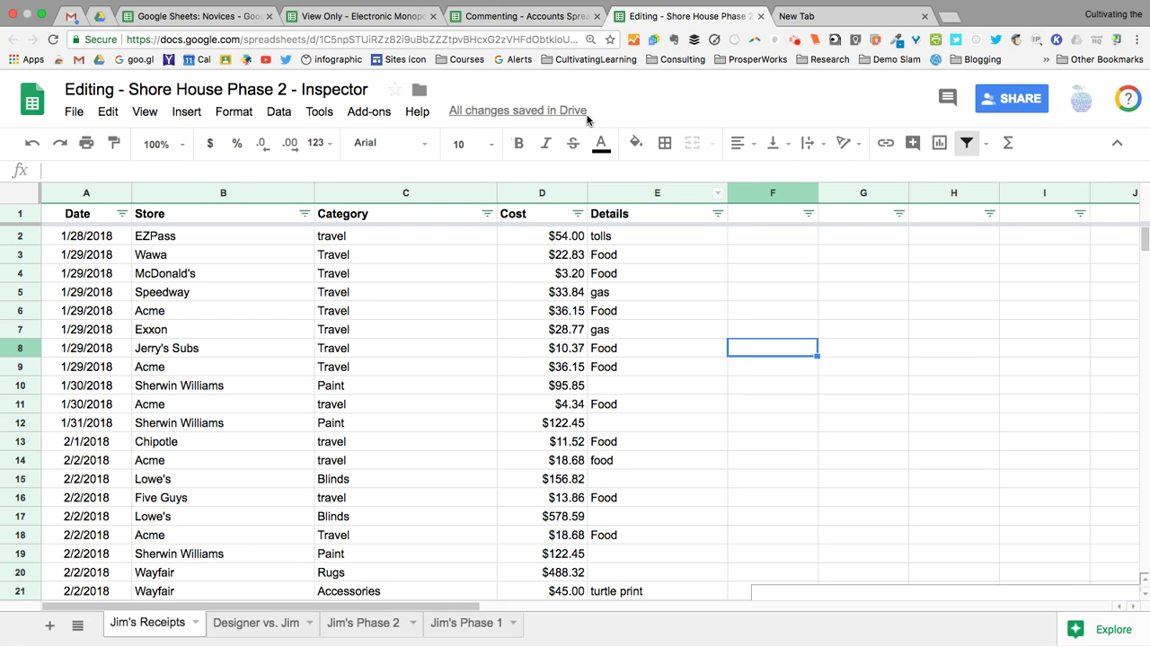
Open the spreadsheet's version history and restore the June 6, 1:21 PM version.
click(514, 113)
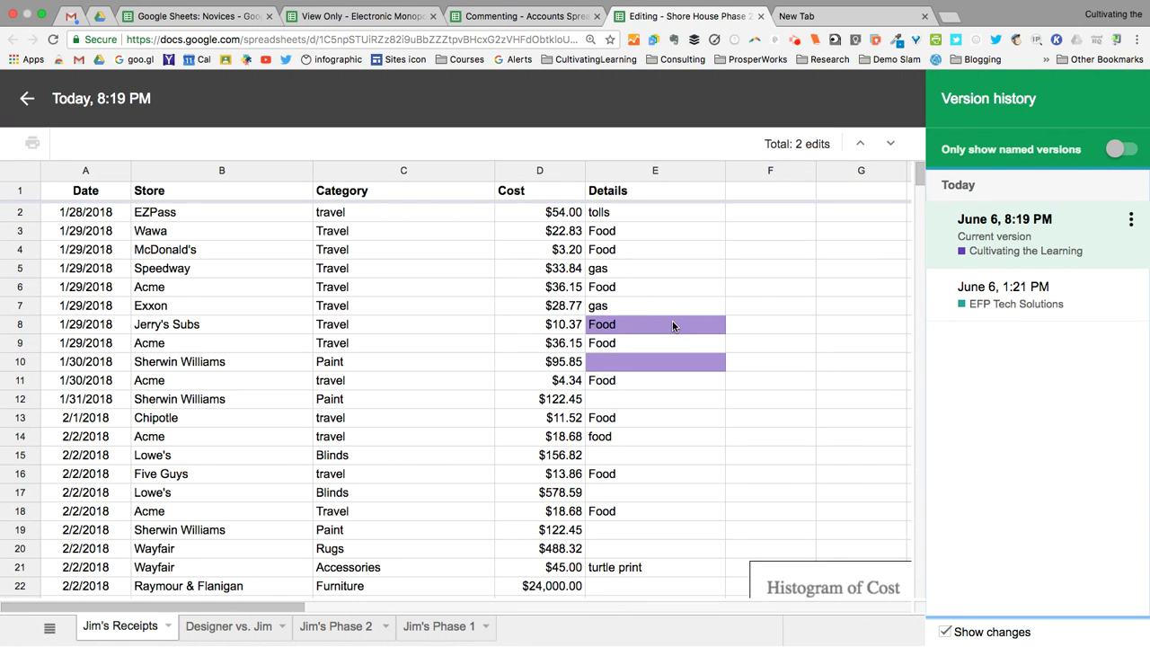
click(1014, 299)
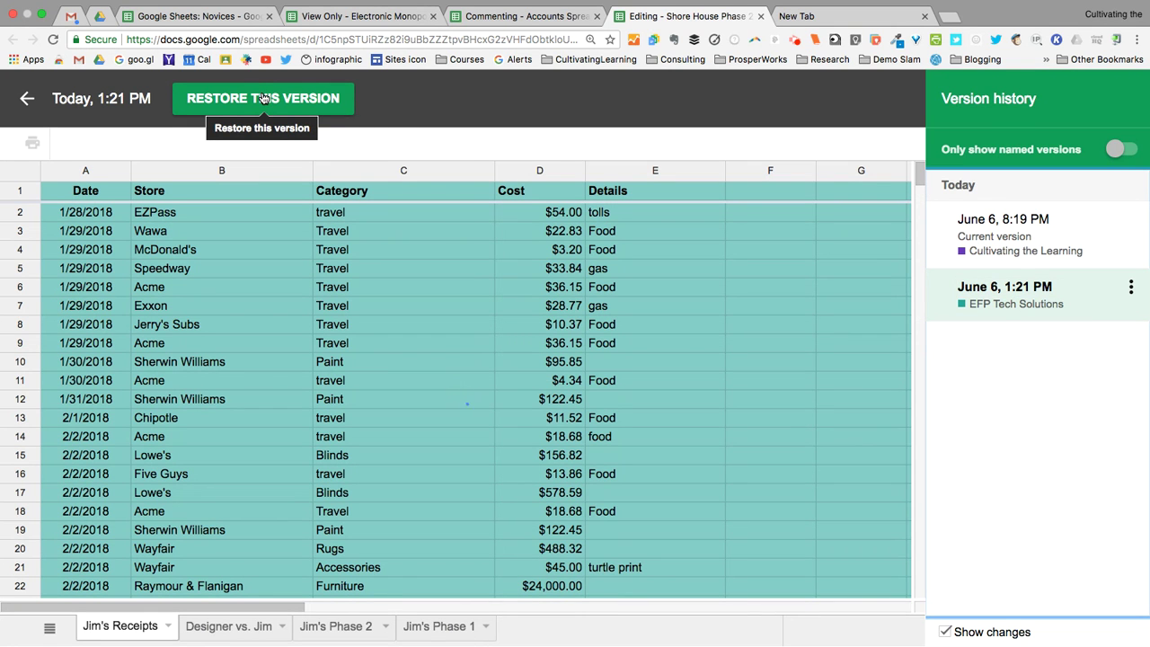
click(263, 98)
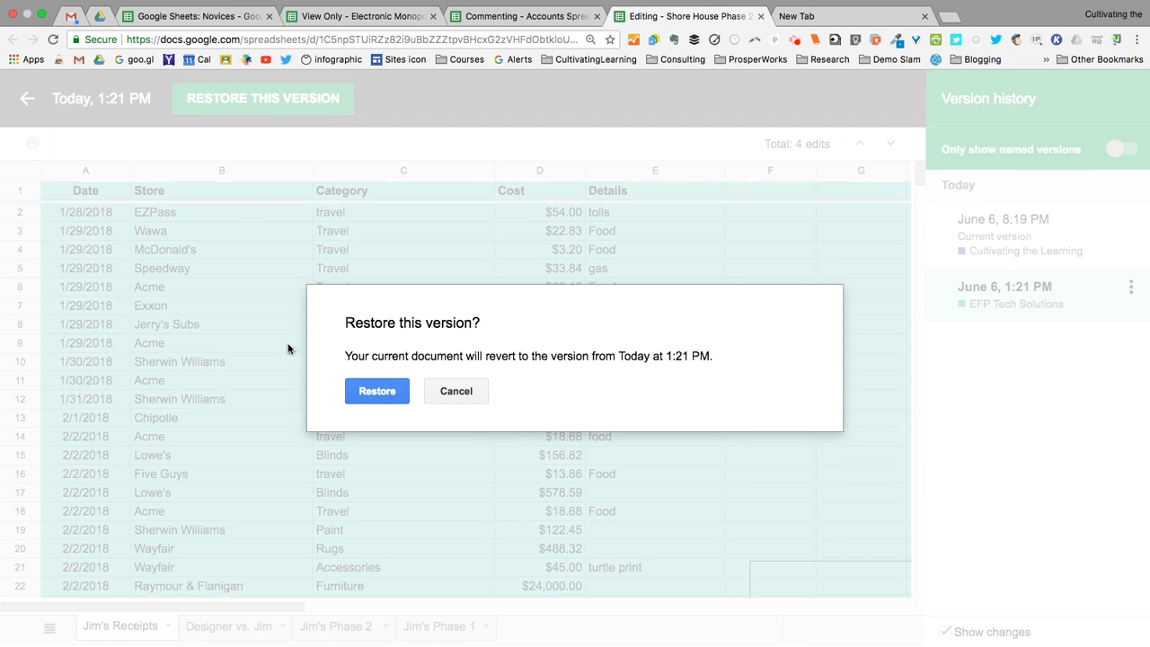
click(376, 392)
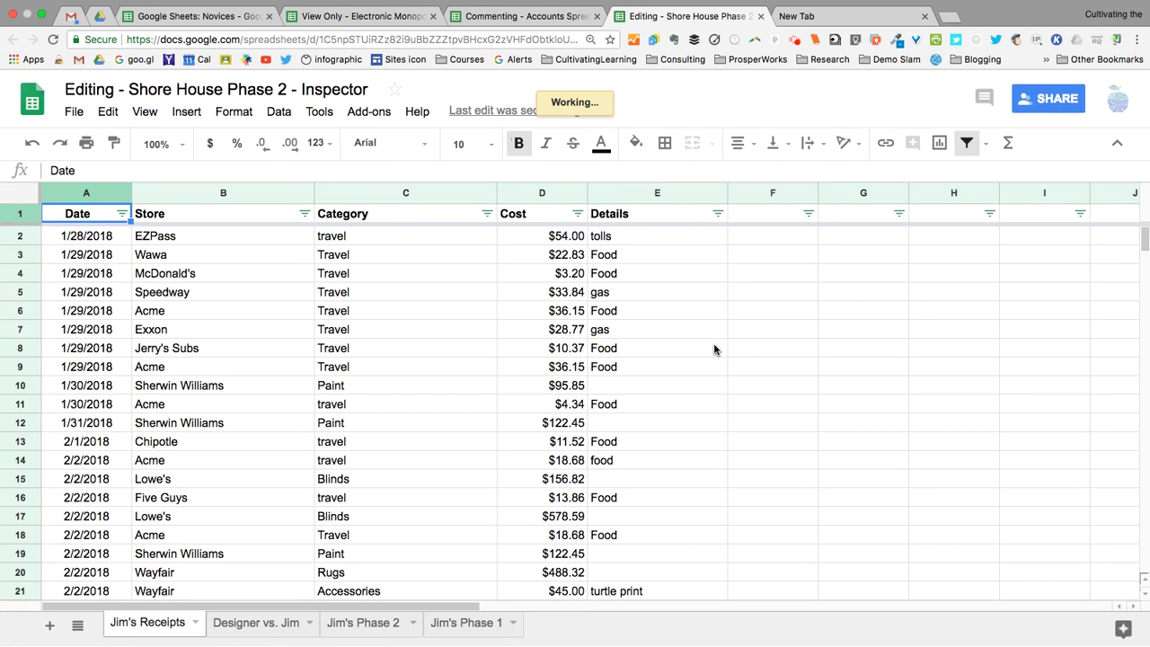
Compare the view-only, commenting and editing spreadsheets, ending on the commenting one.
click(363, 18)
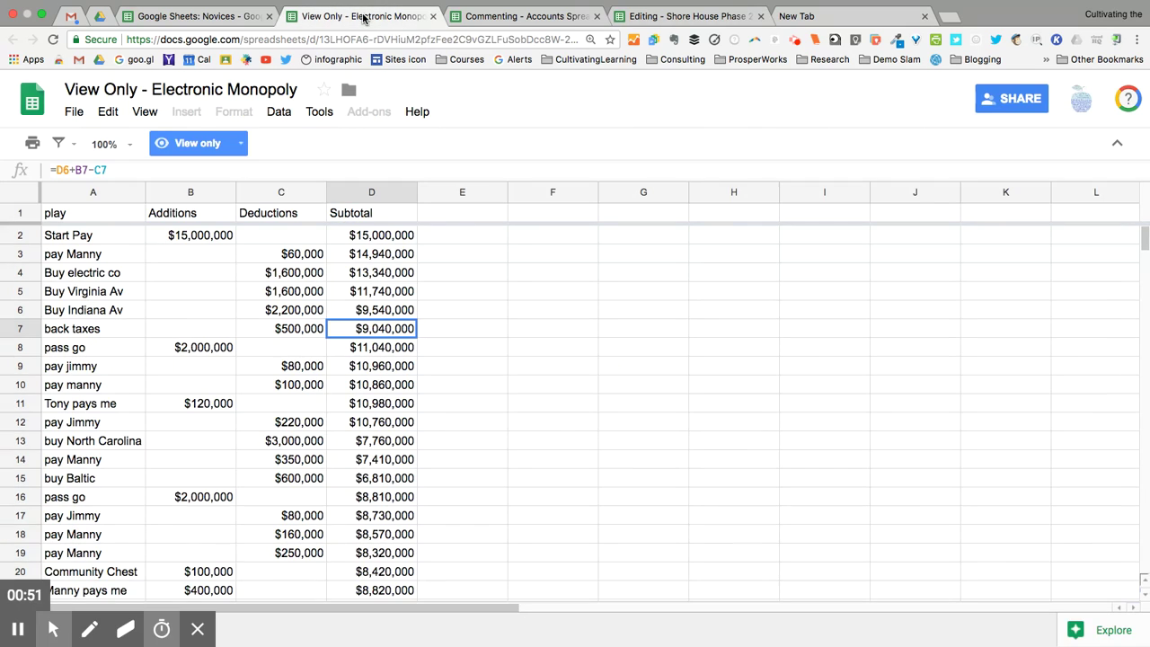
click(492, 23)
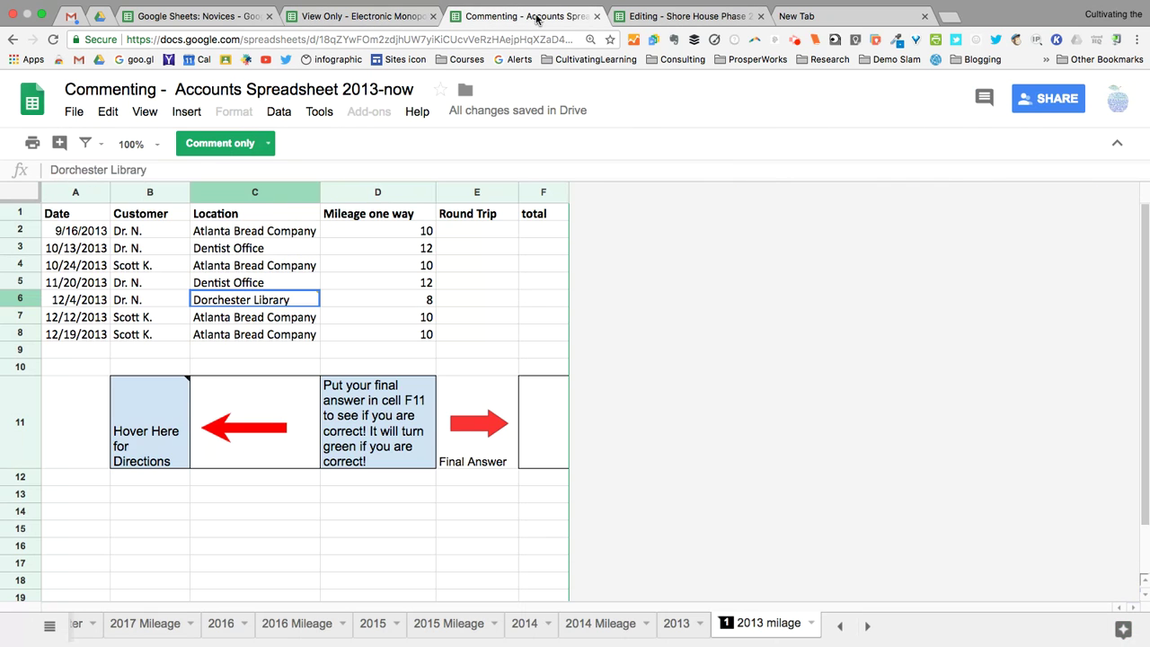
click(682, 18)
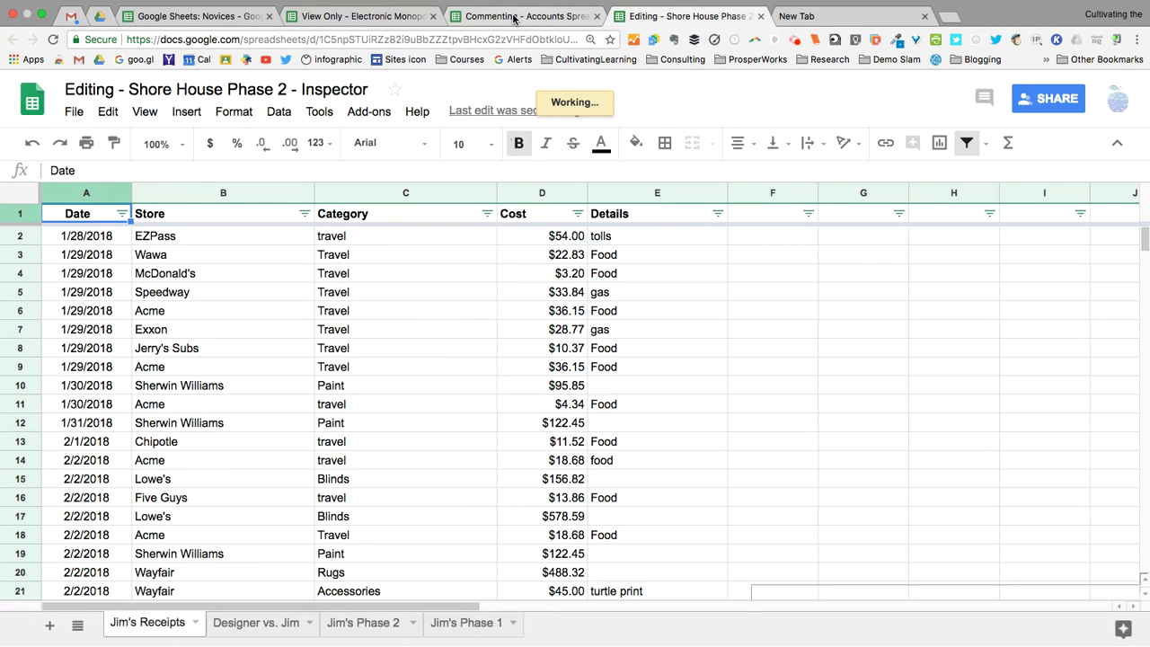
click(513, 18)
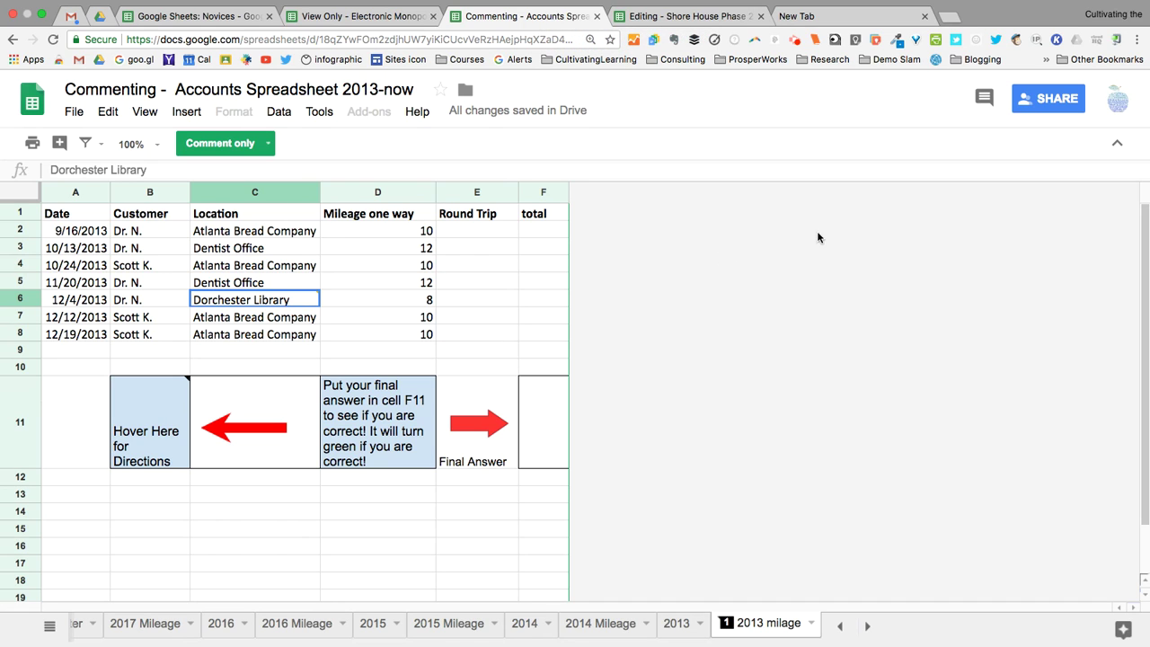
click(796, 42)
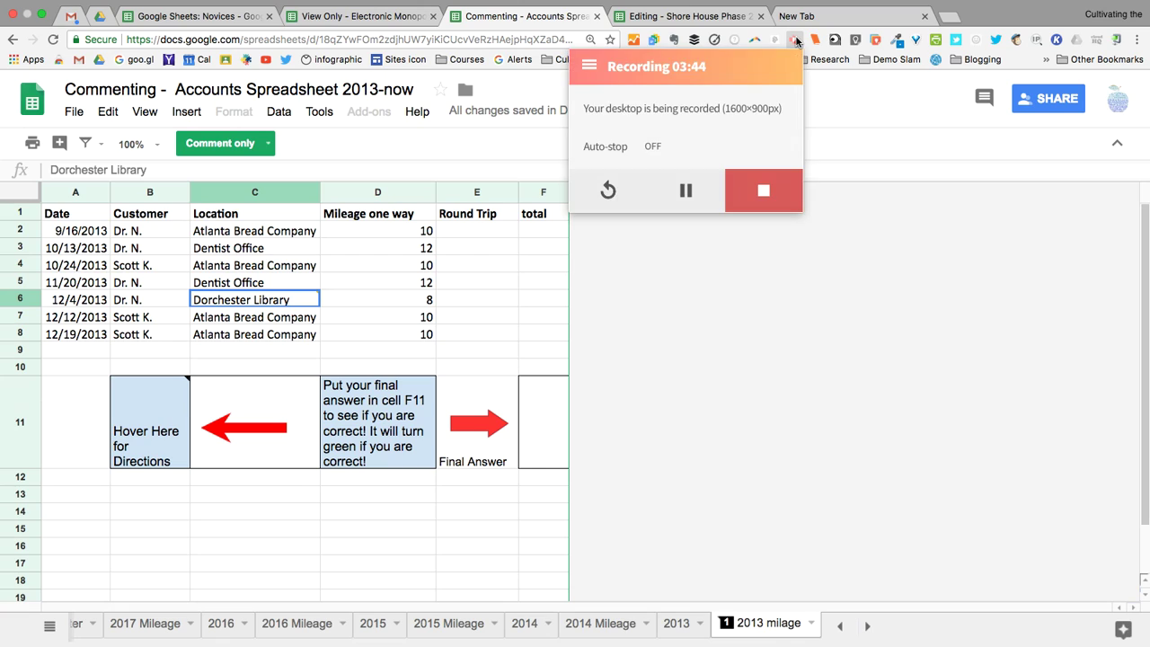